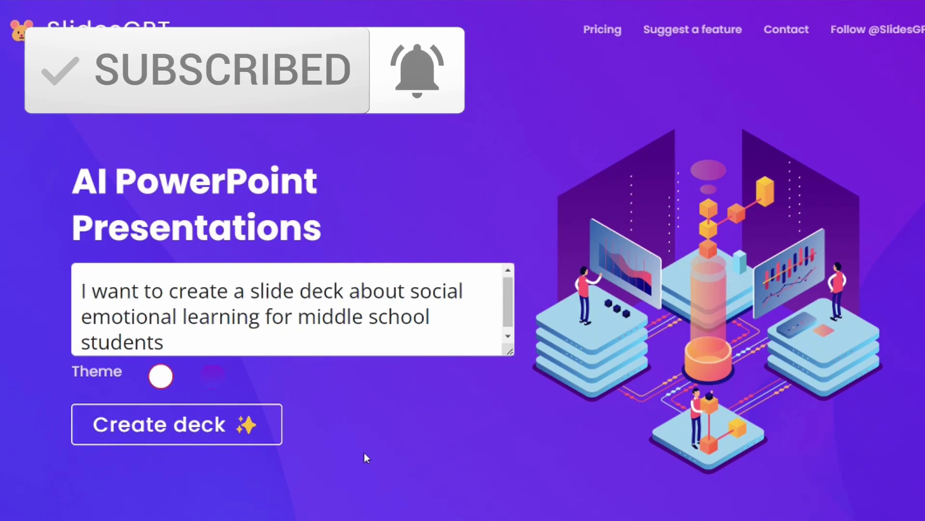
# Apply the purple theme and generate the 'Social Emotional Learning for Middle School Students' deck
pyautogui.click(206, 375)
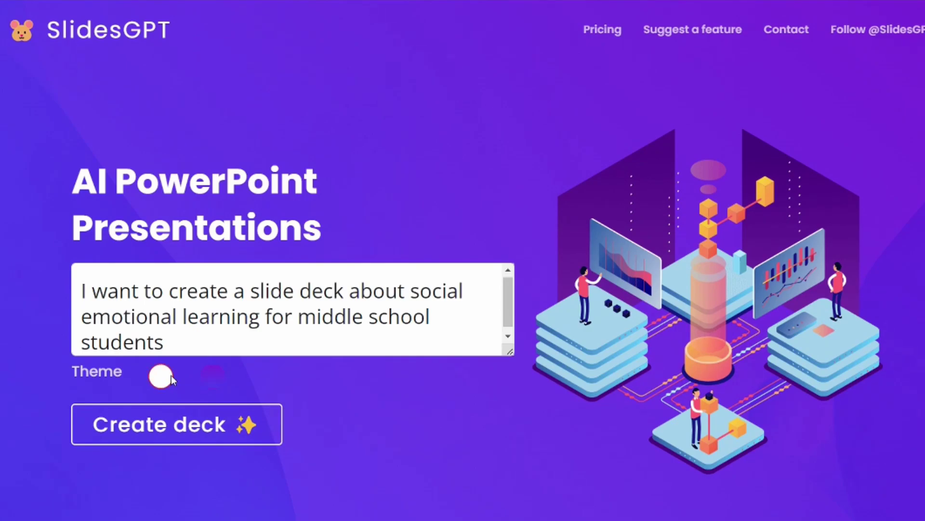
pyautogui.click(208, 429)
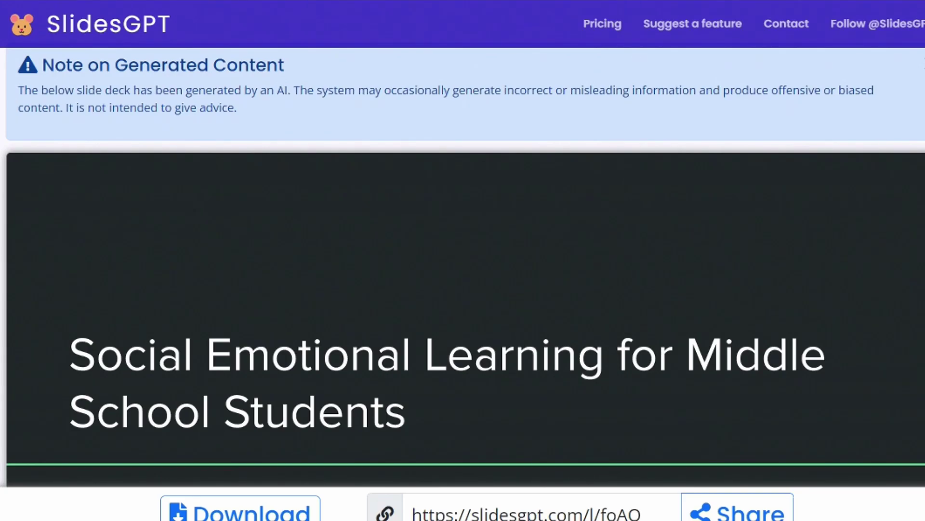
# Scroll through the generated slides from 'What is SEL?' down to the Conclusion's key takeaways
pyautogui.scroll(-6, 462, 255)
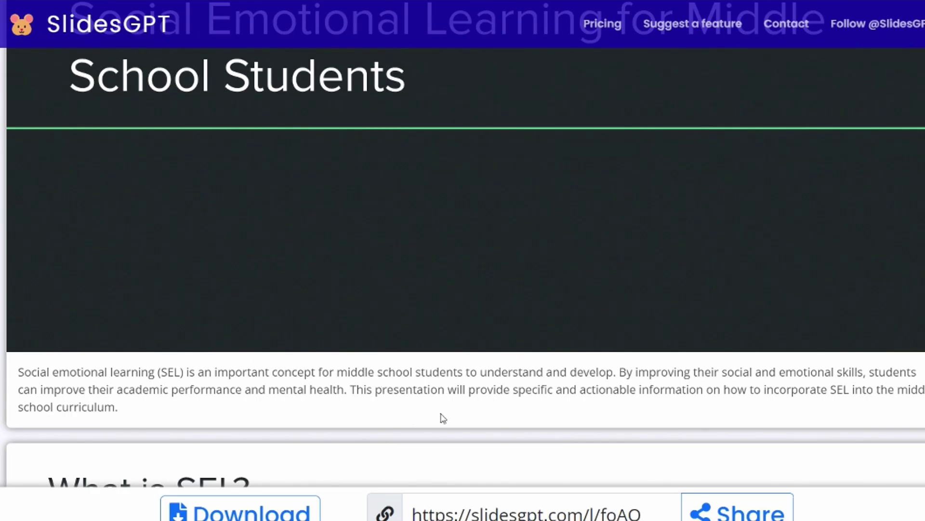
pyautogui.scroll(-7, 463, 261)
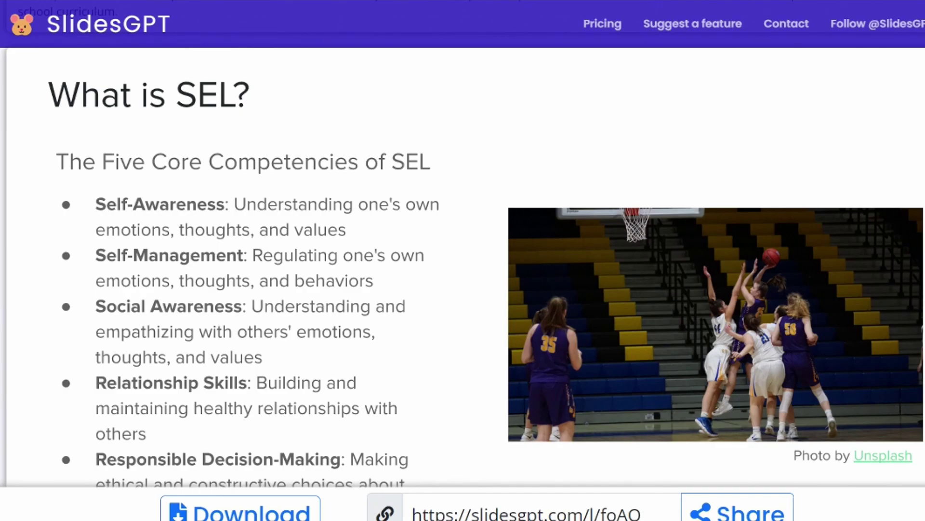
pyautogui.scroll(-1, 462, 261)
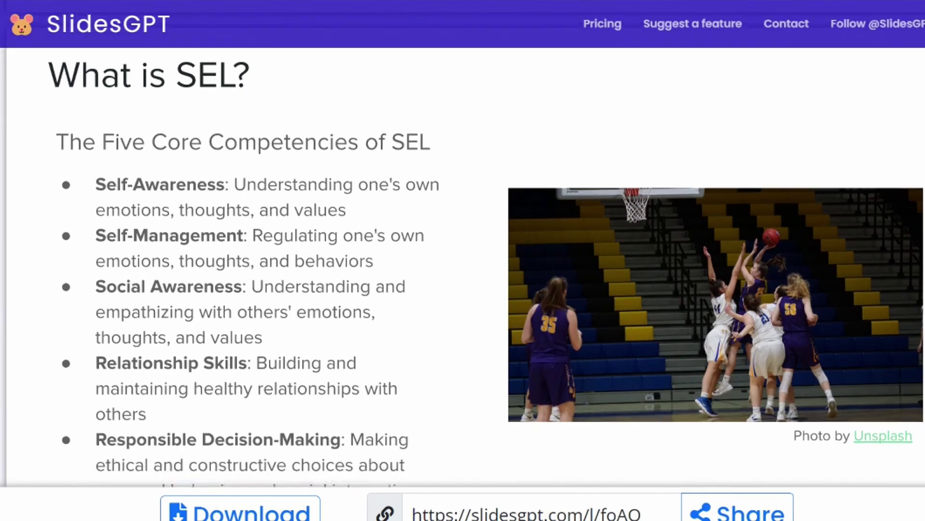
pyautogui.scroll(-10, 462, 260)
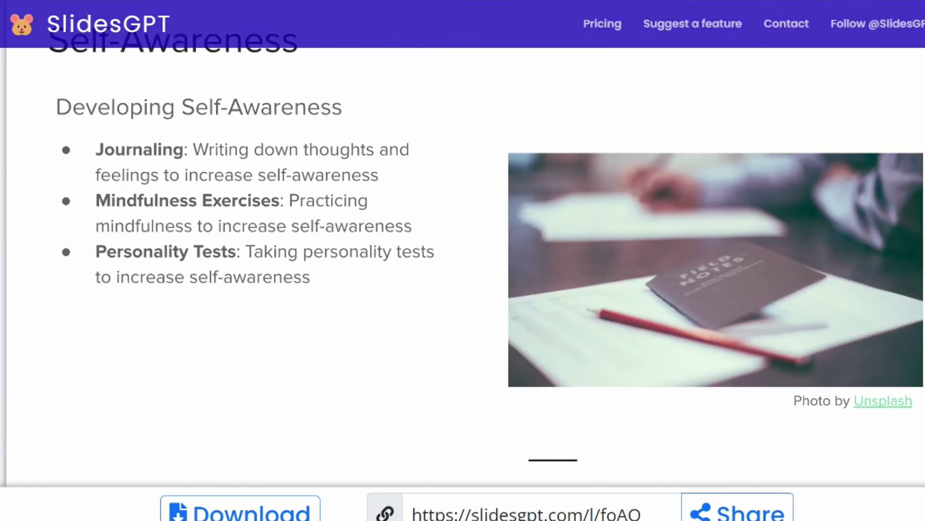
pyautogui.scroll(-16, 463, 261)
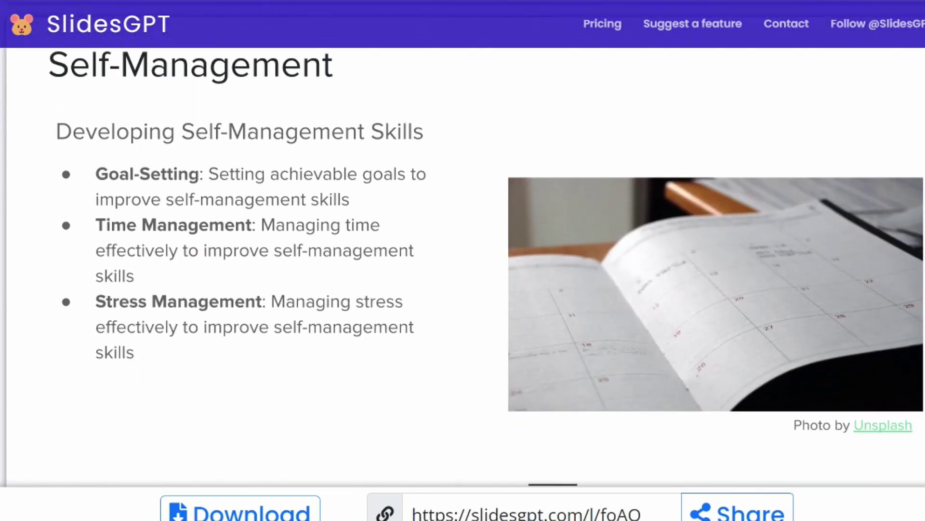
pyautogui.scroll(-5, 463, 260)
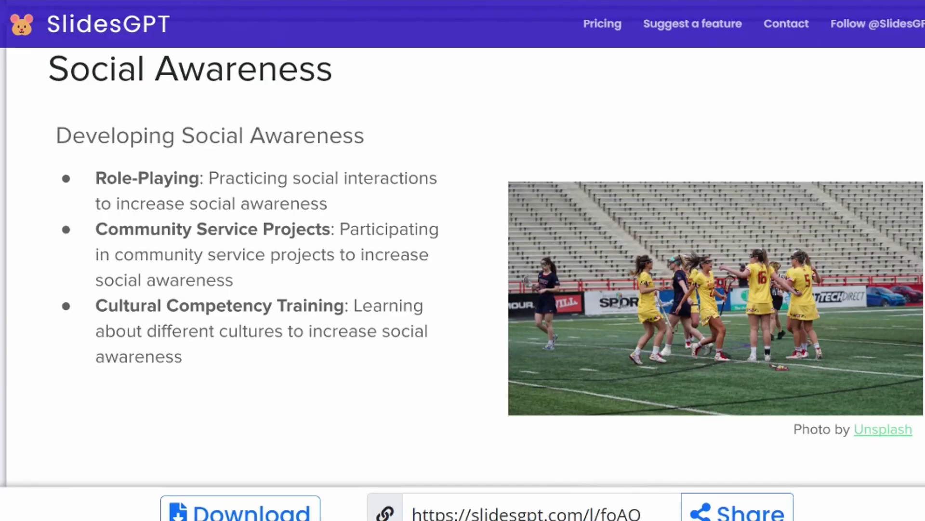
pyautogui.scroll(-12, 463, 260)
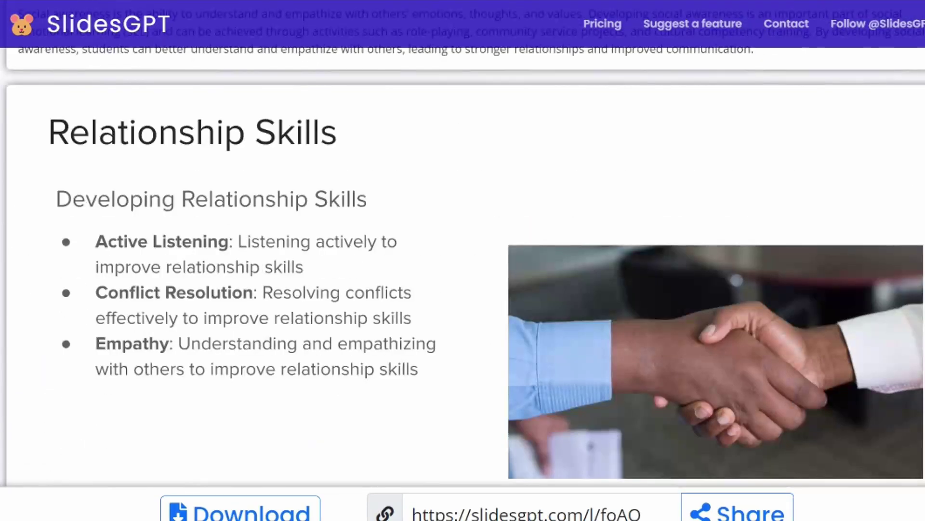
pyautogui.scroll(-14, 463, 260)
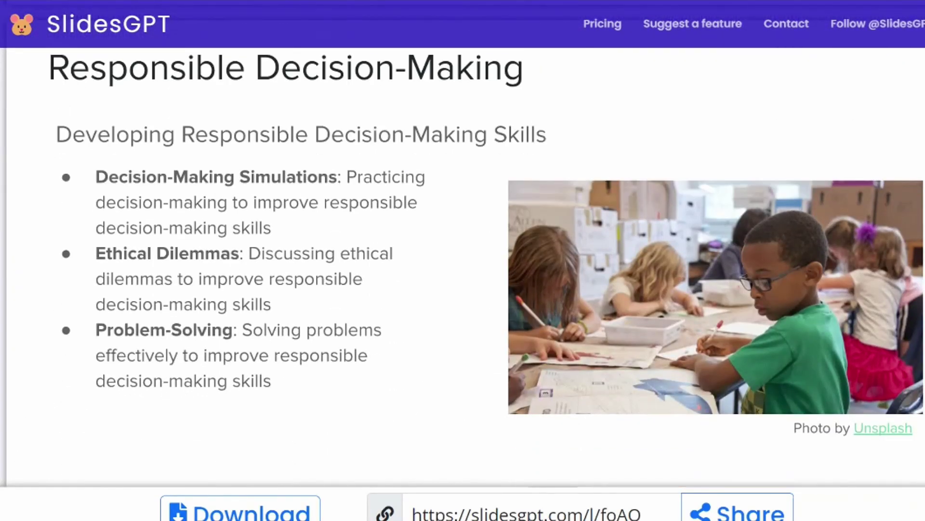
pyautogui.scroll(-12, 463, 260)
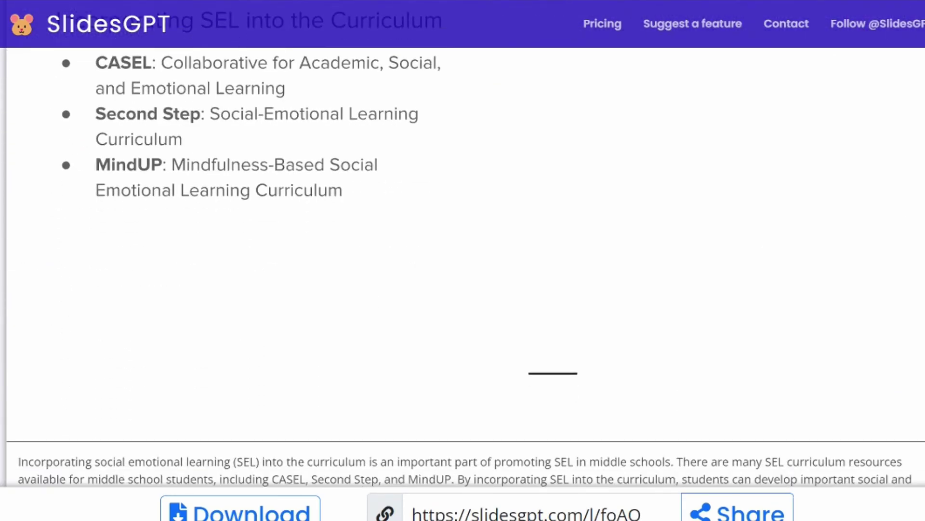
pyautogui.scroll(-12, 462, 260)
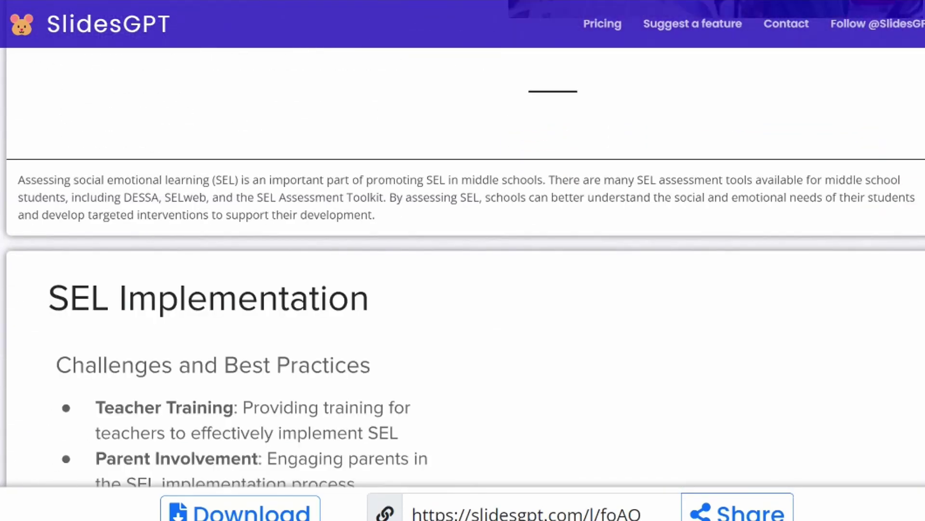
pyautogui.scroll(-15, 463, 261)
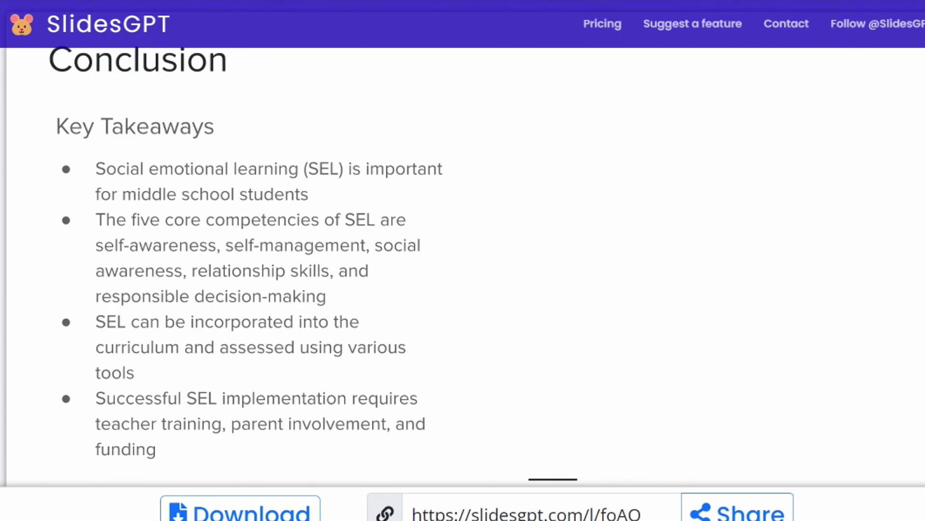
# Try downloading the SlidesGPT deck, which turns out to need a $2.50 purchase
pyautogui.click(245, 510)
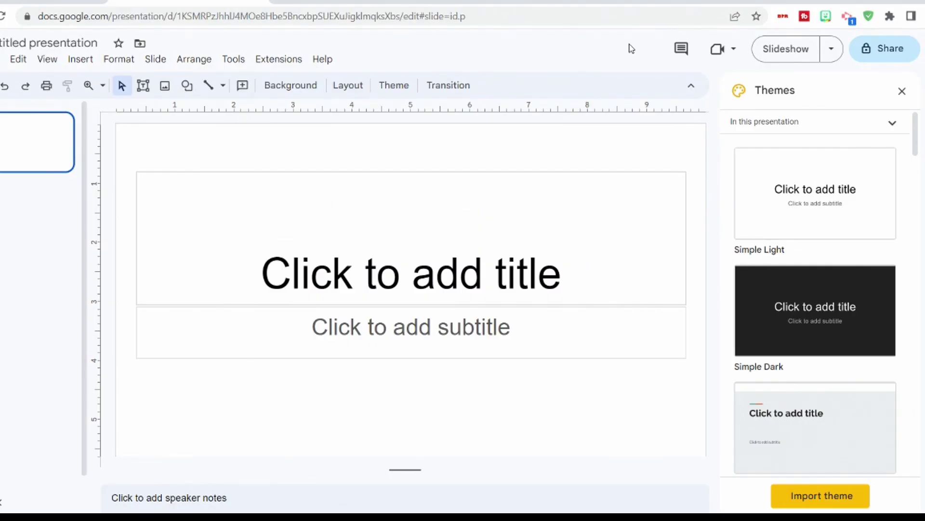
# Launch the MagicSlides.app add-on panel from the installed add-ons
pyautogui.click(279, 67)
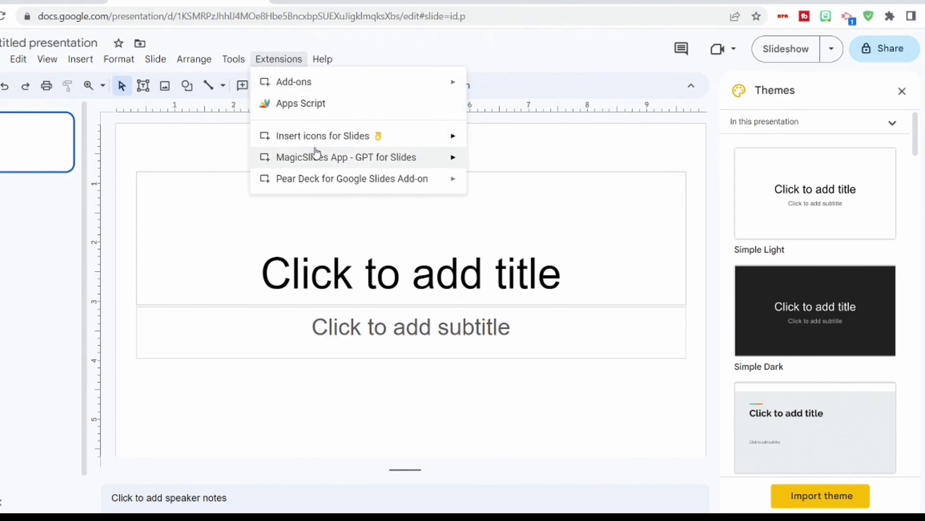
pyautogui.moveTo(314, 156)
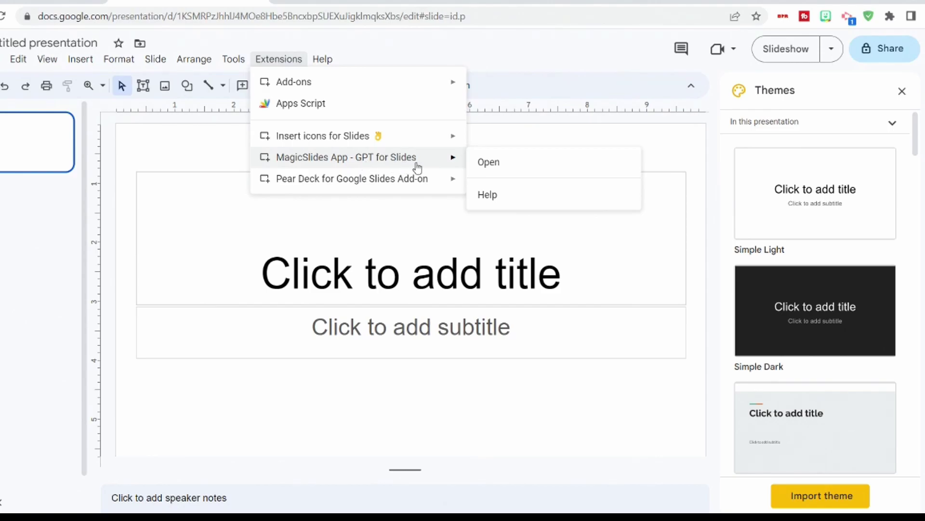
pyautogui.click(500, 171)
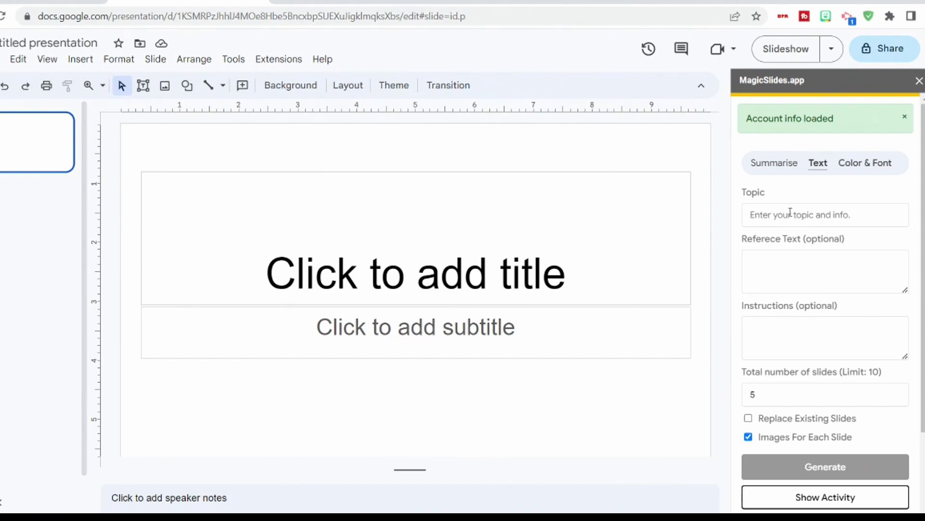
# Paste the topic 'Social Emotional Learning for Pre-School Special Education Students' into the topic field
pyautogui.write('Social Emotional Learning for Pre-School (Special Education Students)')
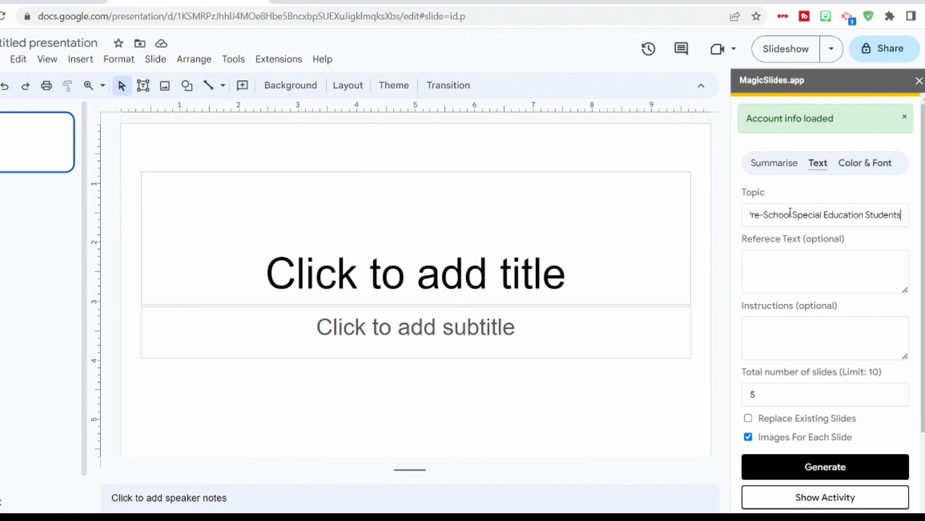
pyautogui.moveTo(790, 215); pyautogui.dragTo(718, 222)
pyautogui.click(789, 214)
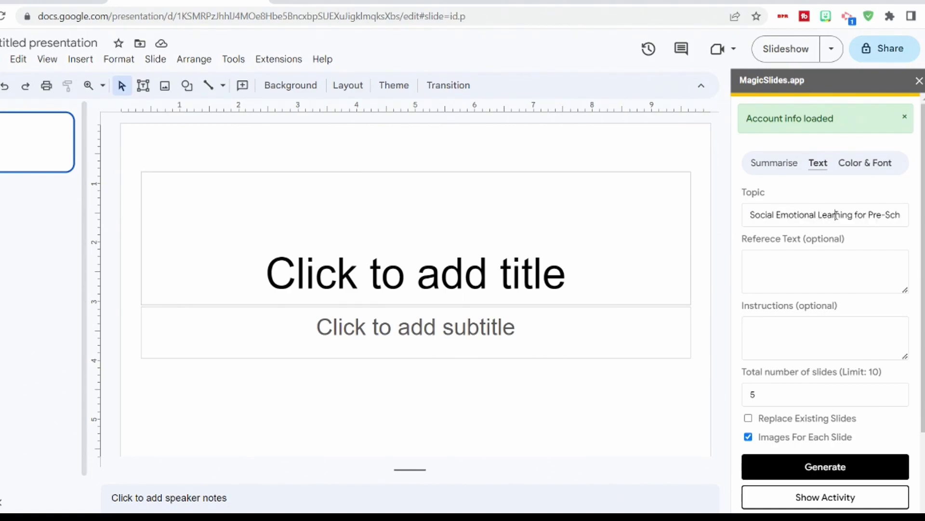
pyautogui.moveTo(836, 215); pyautogui.dragTo(896, 218)
pyautogui.click(885, 217)
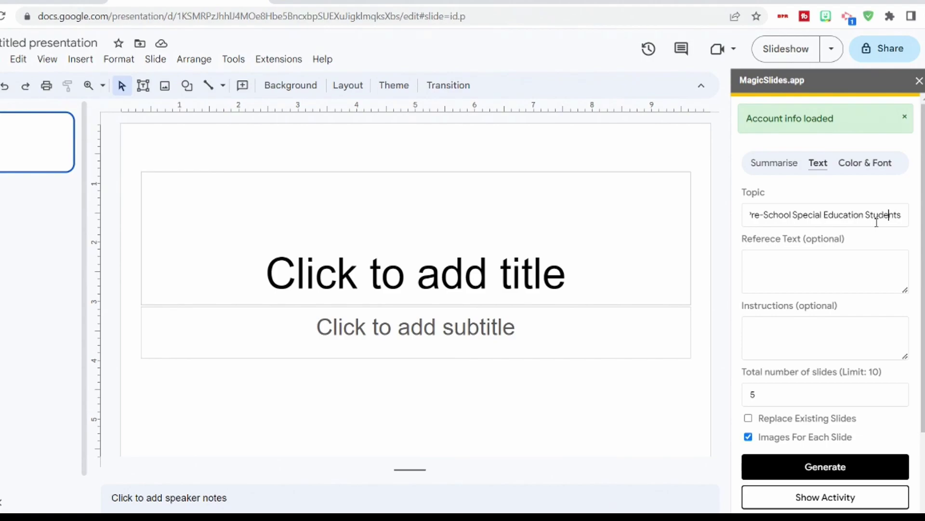
# Change the total number of slides from 5 to 10 and generate the deck
pyautogui.doubleClick(766, 394)
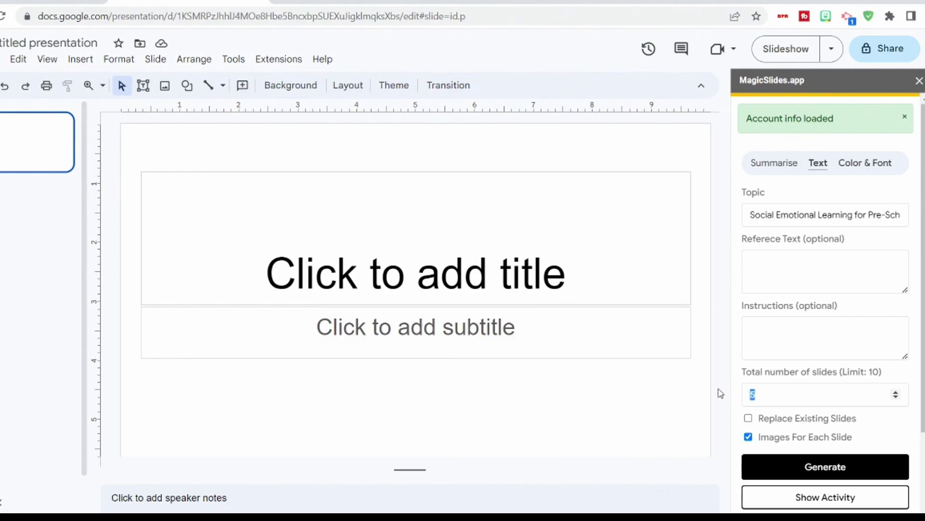
pyautogui.write('10')
pyautogui.click(802, 466)
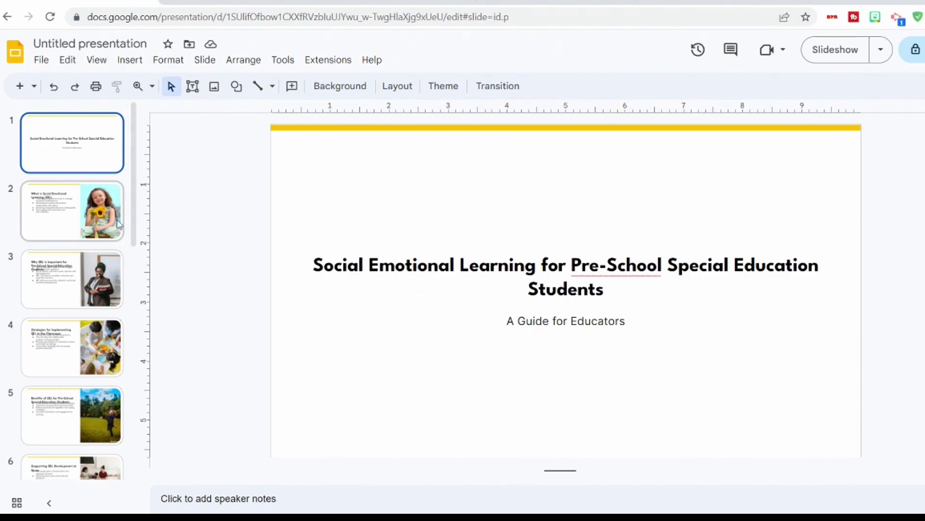
# Move slide 2's bullet list down below its title
pyautogui.click(84, 217)
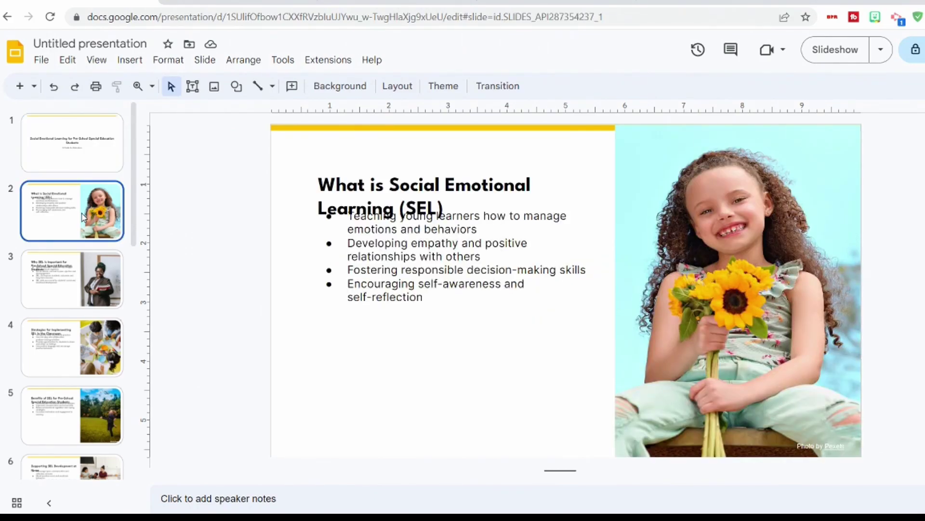
pyautogui.click(354, 269)
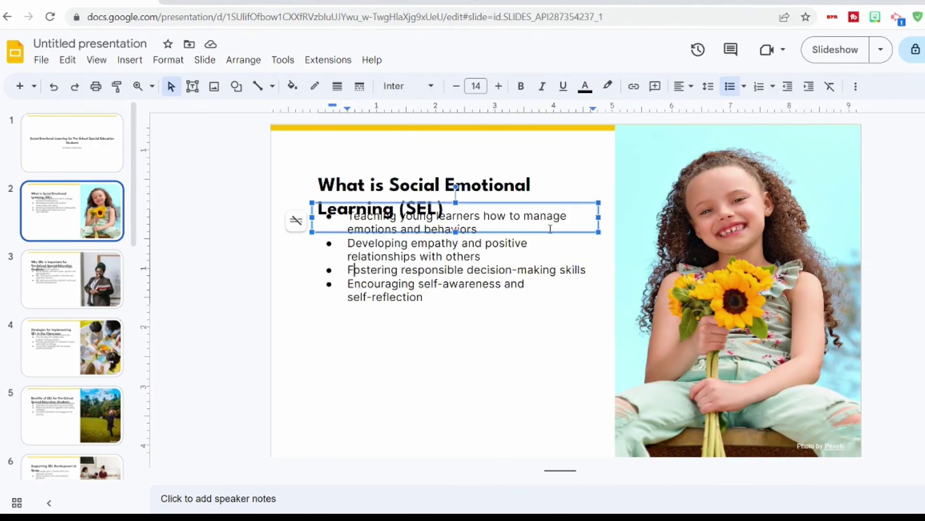
pyautogui.moveTo(598, 217); pyautogui.dragTo(598, 243)
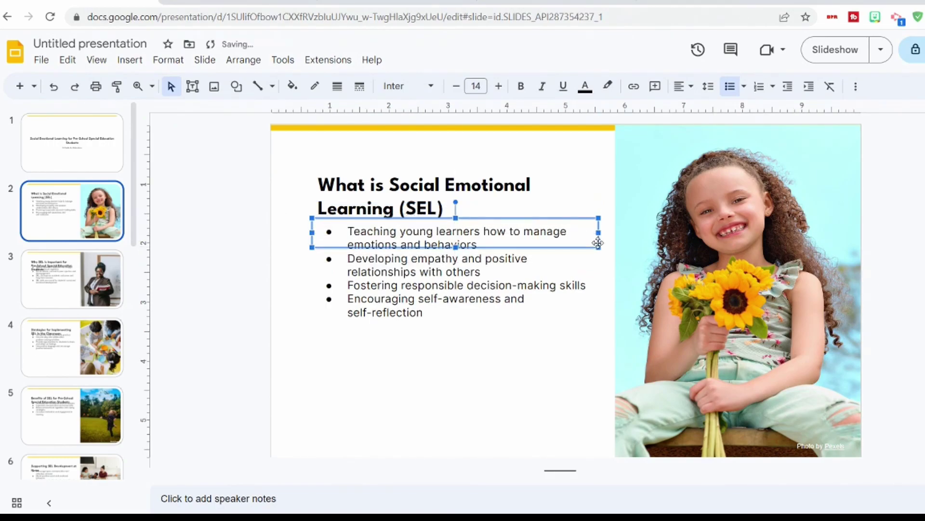
pyautogui.click(564, 317)
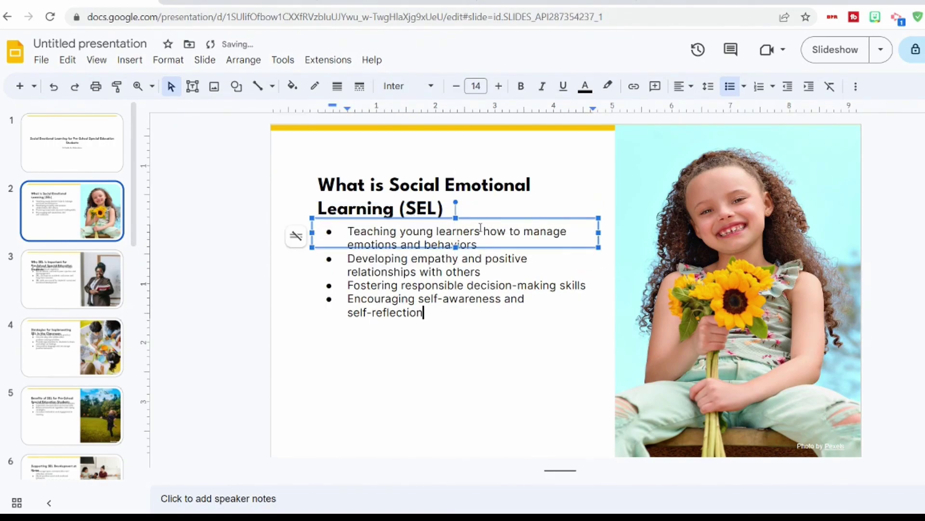
pyautogui.click(473, 179)
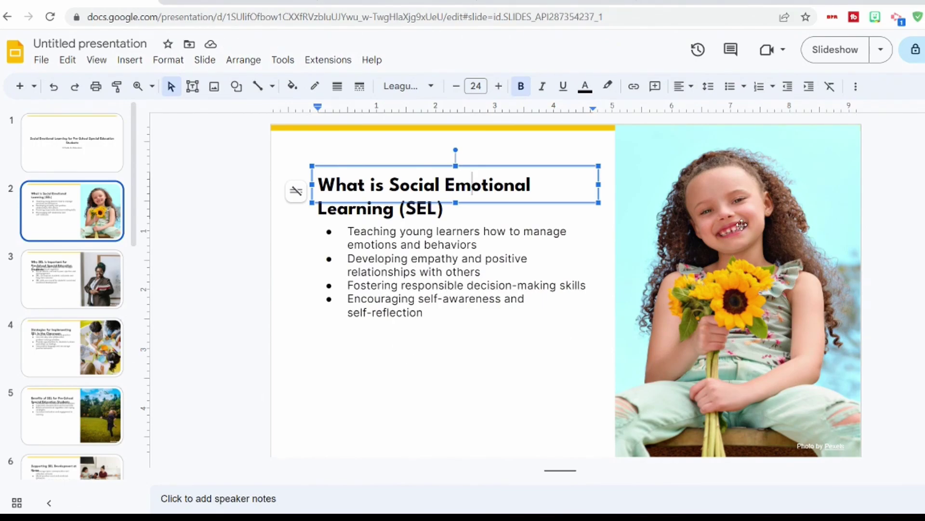
# Move slide 3's bullet list below its three-line title
pyautogui.click(85, 287)
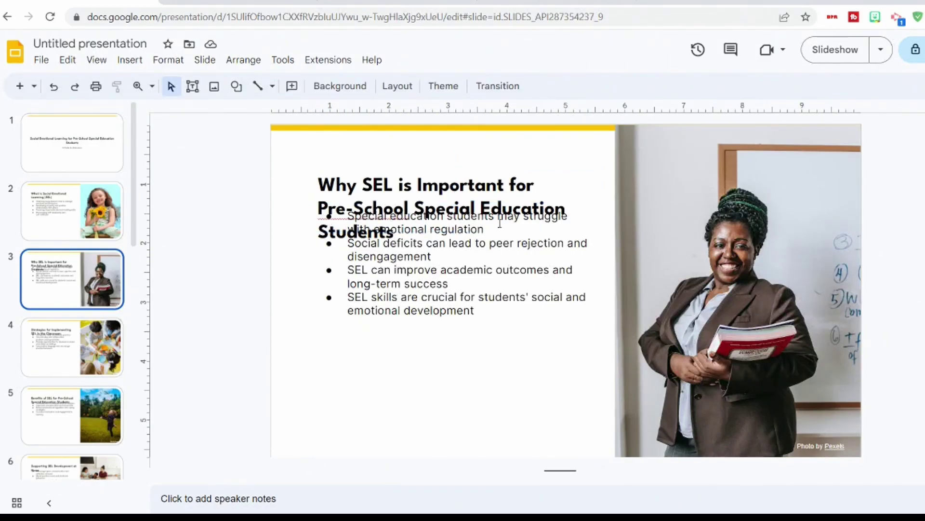
pyautogui.click(554, 273)
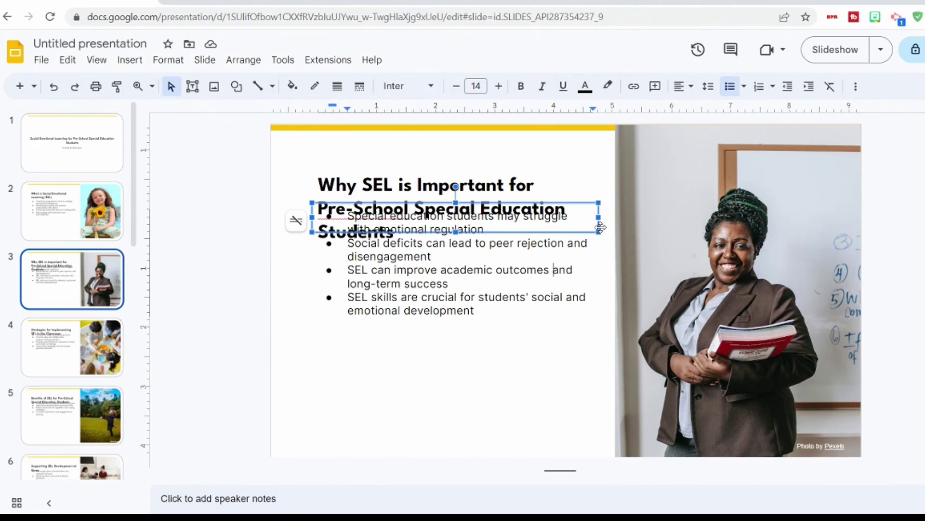
pyautogui.moveTo(599, 224); pyautogui.dragTo(601, 276)
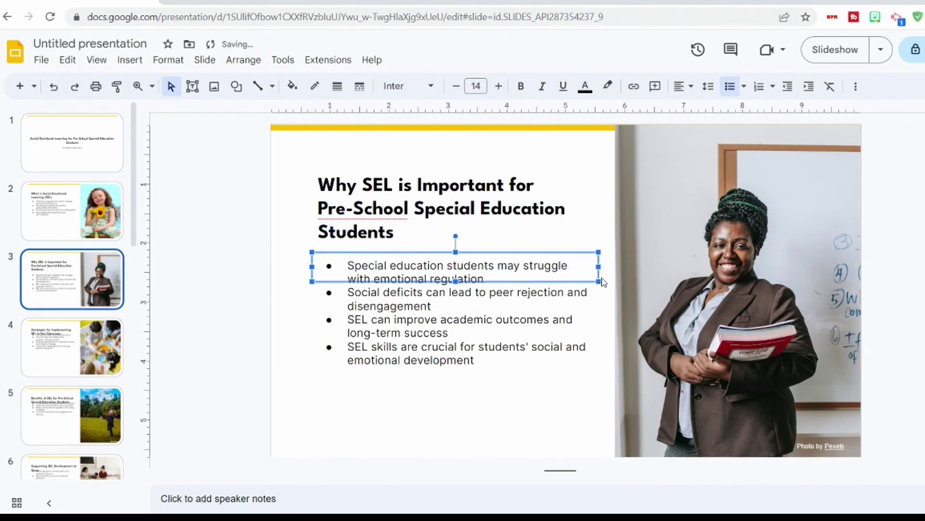
pyautogui.click(469, 406)
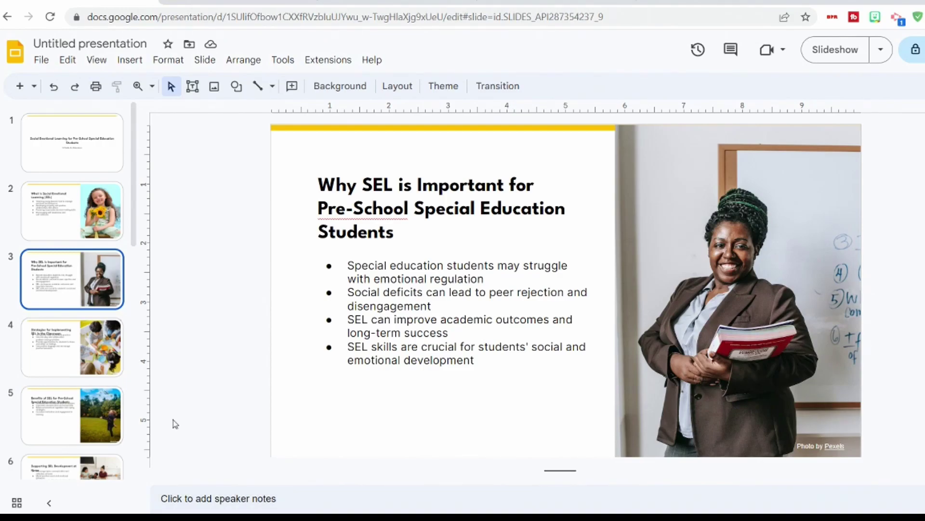
# Review slides 4 through 6, starting with 'Strategies for Implementing SEL in the Classroom'
pyautogui.click(88, 339)
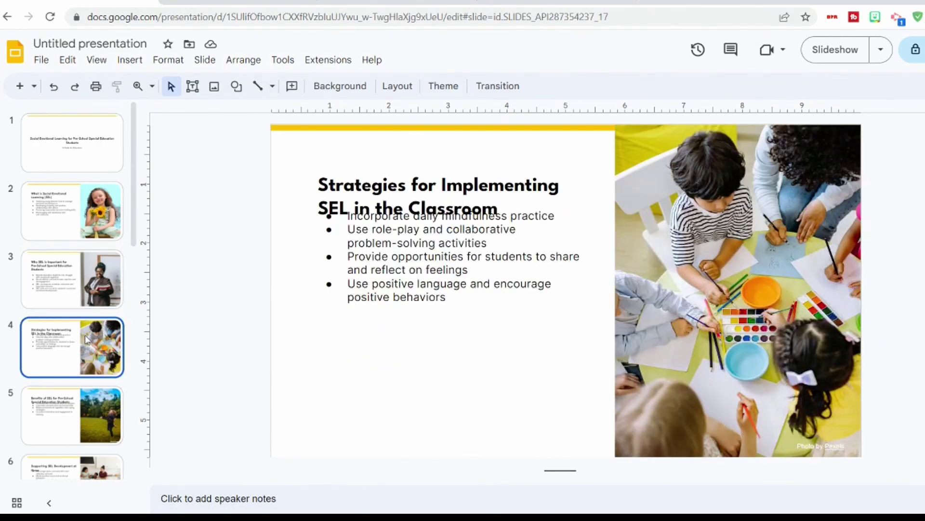
pyautogui.scroll(-2, 75, 331)
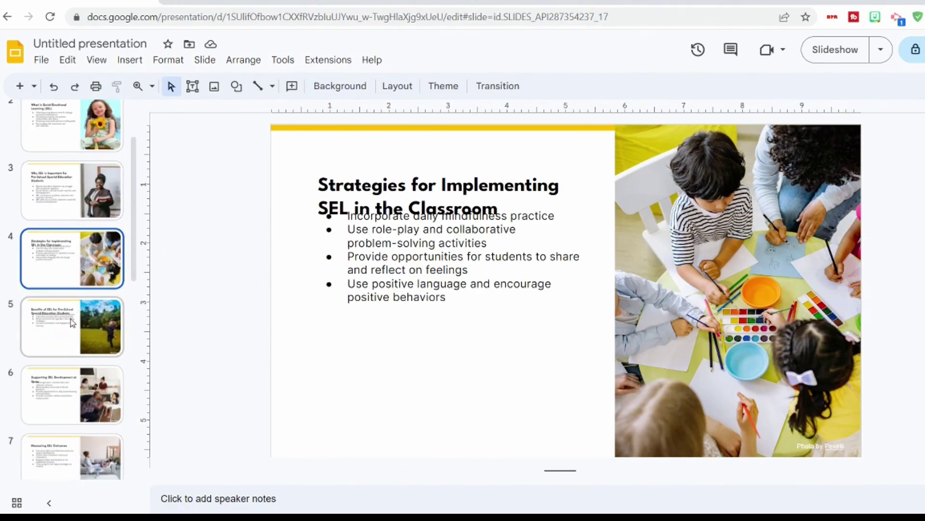
pyautogui.click(72, 323)
pyautogui.scroll(-1, 71, 330)
pyautogui.scroll(-1, 71, 331)
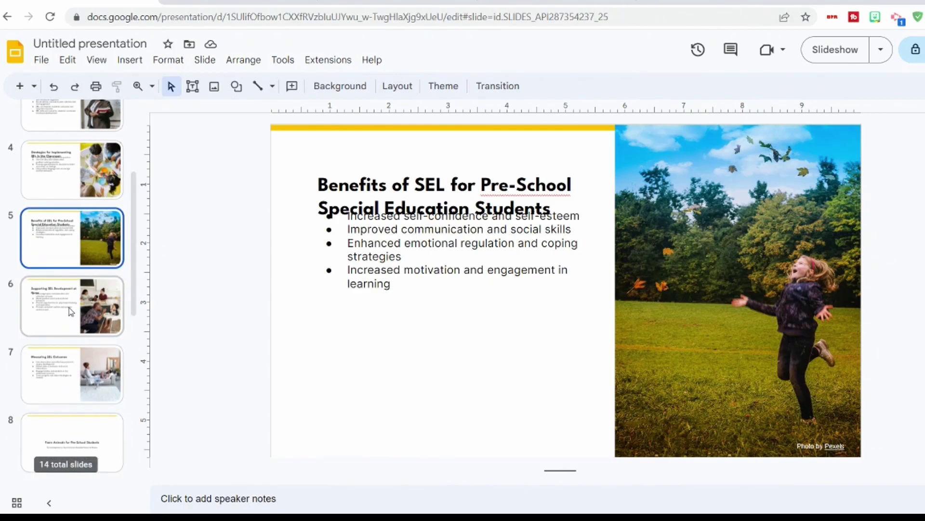
pyautogui.click(67, 308)
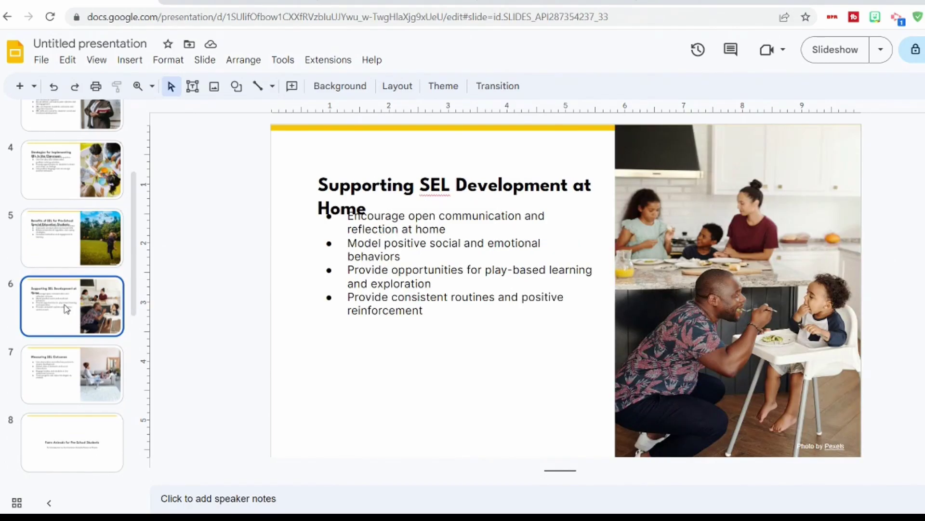
# View slide 7, 'Measuring SEL Outcomes', then switch to the MagicSlides homepage tab
pyautogui.click(54, 383)
pyautogui.scroll(1, 96, 313)
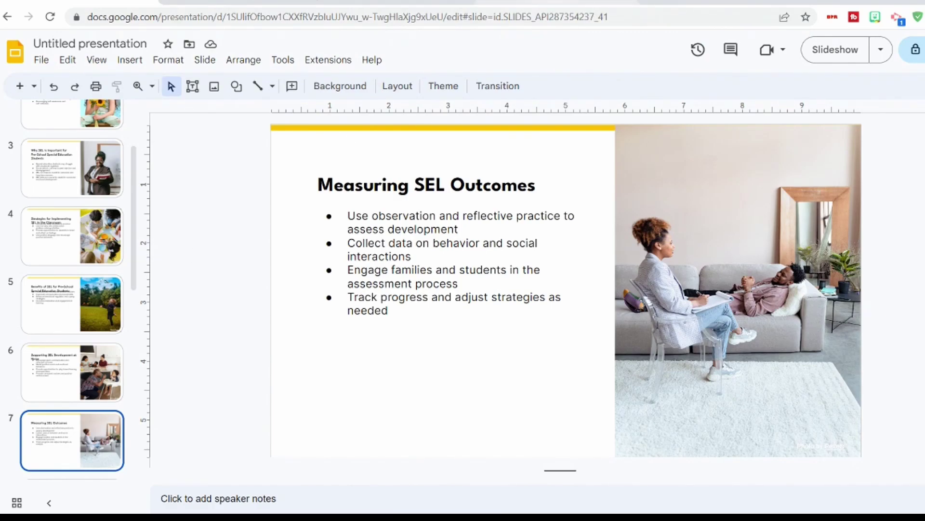
pyautogui.hotkey('ctrl', 'Tab')
pyautogui.hotkey('ctrl', 'shift', 'Tab')
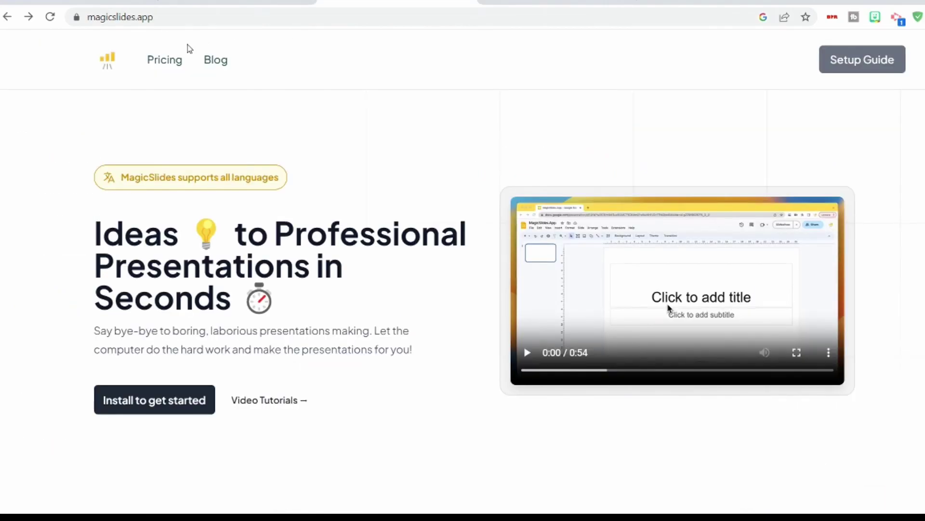
# Browse the MagicSlides pricing plan cards, then return to the Google Slides presentation
pyautogui.click(170, 62)
pyautogui.scroll(-4, 184, 218)
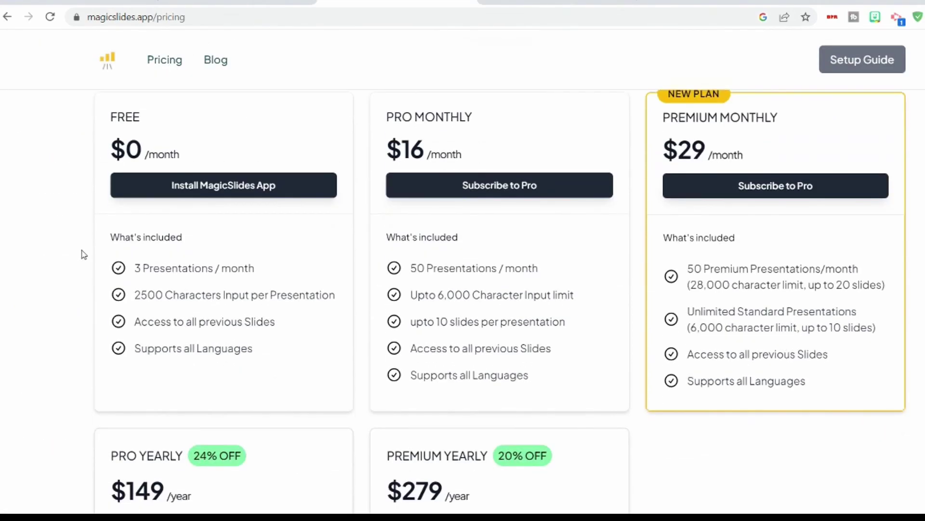
pyautogui.scroll(1, 82, 254)
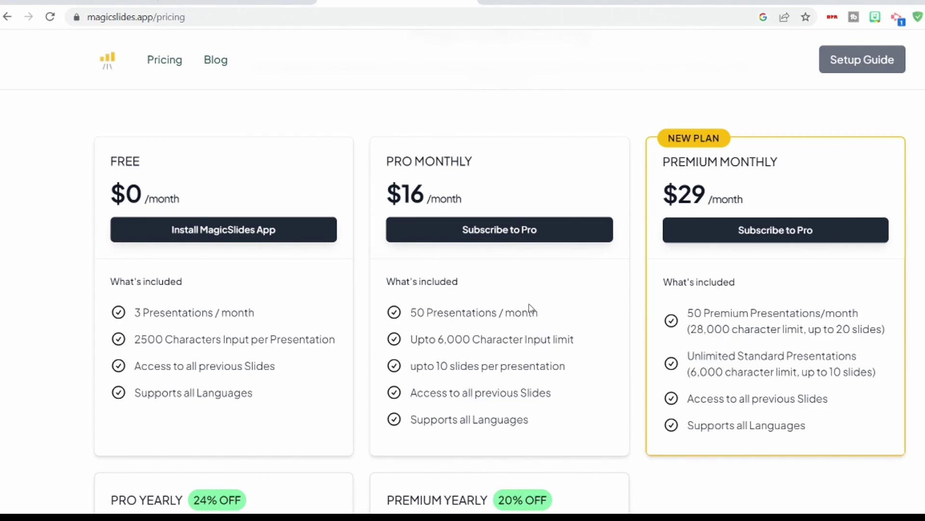
pyautogui.scroll(2, 482, 308)
pyautogui.scroll(-1, 374, 291)
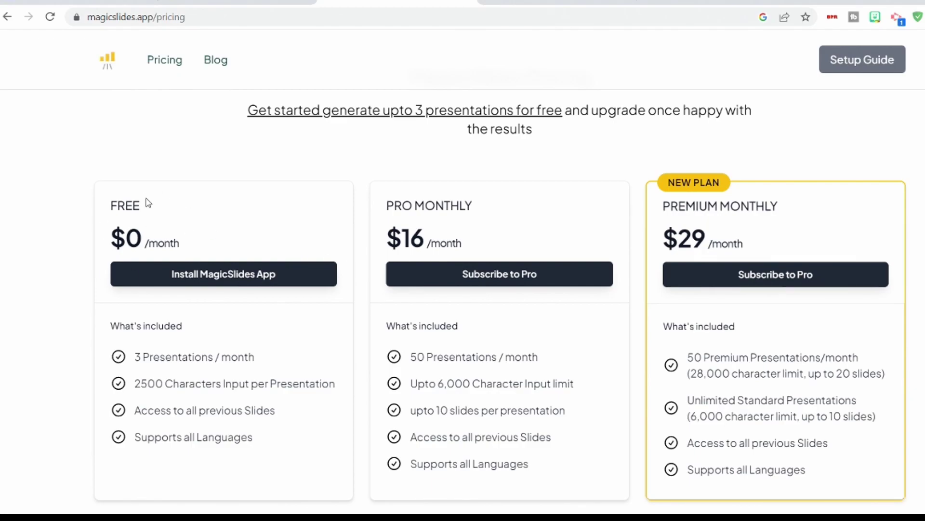
pyautogui.click(80, 2)
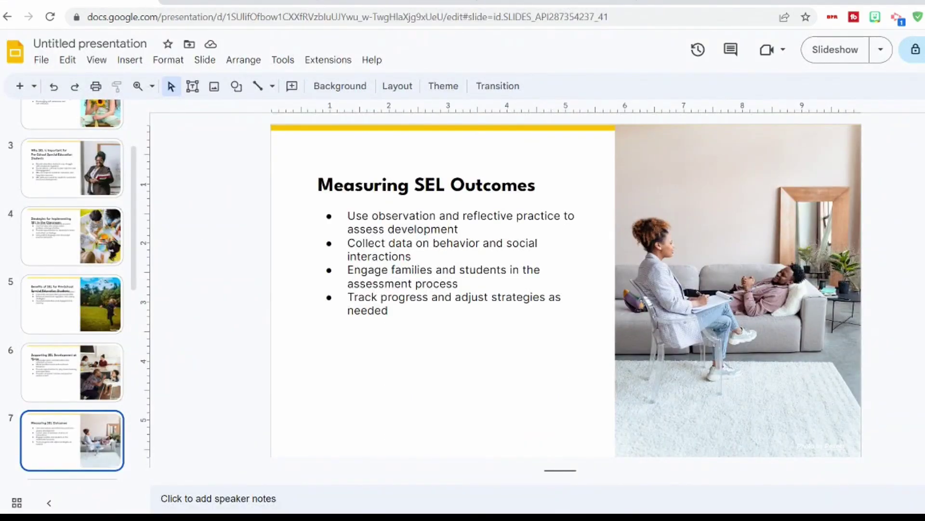